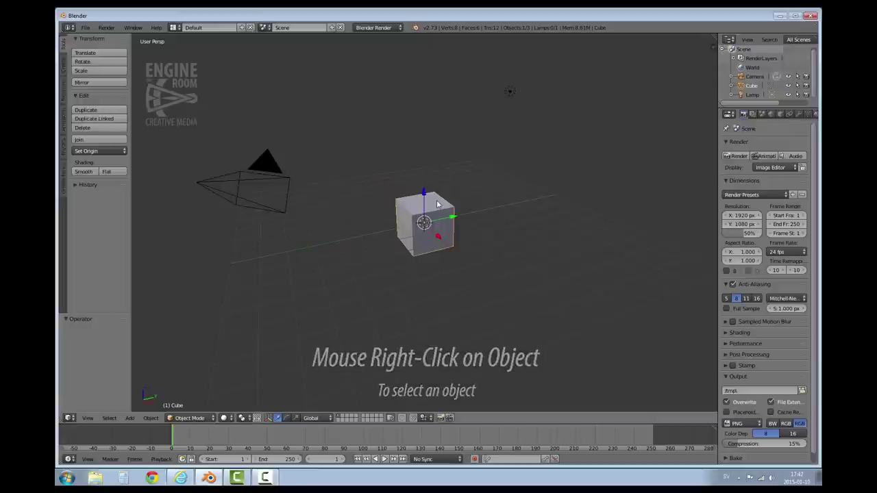
# Step: Delete the default cube from the scene
pyautogui.press('x')
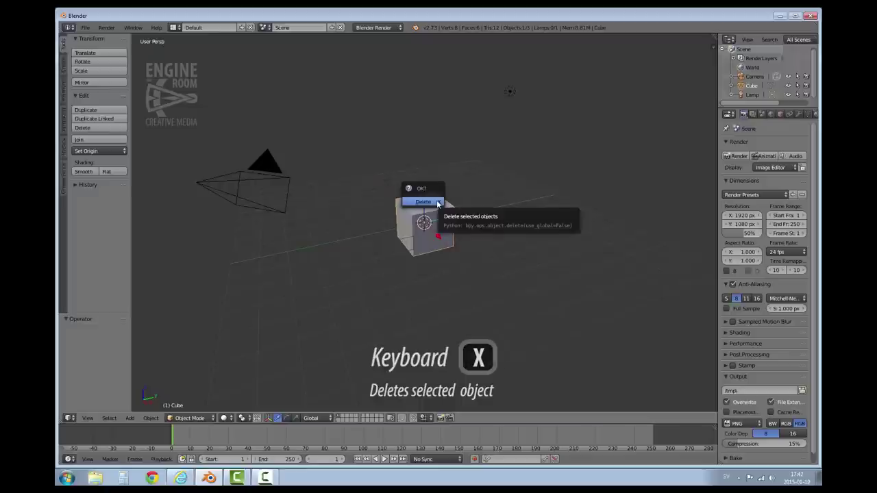
pyautogui.click(437, 203)
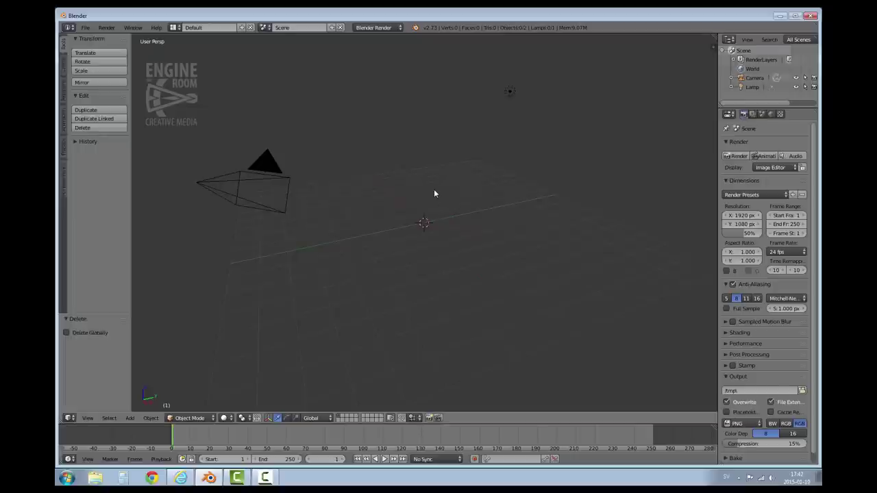
# Step: Orbit the view left twice around the empty scene with Numpad 4
pyautogui.press('KP_4')
pyautogui.press('KP_4')
pyautogui.press('KP_4')
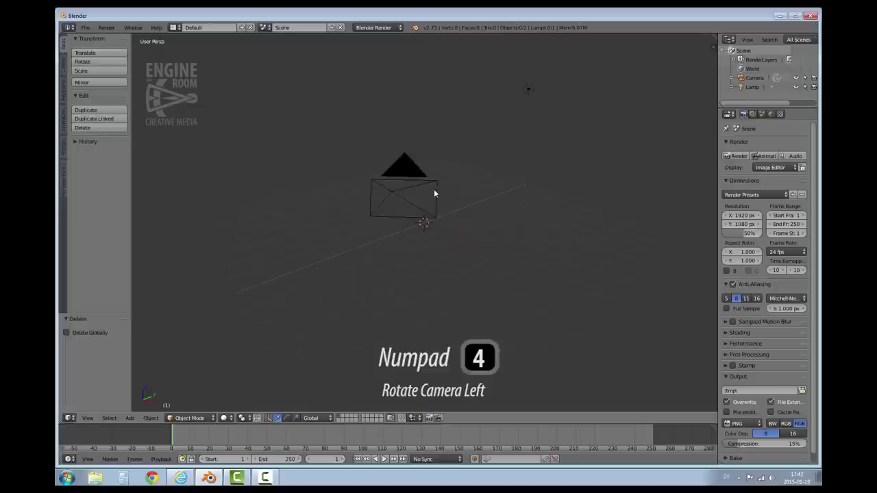
pyautogui.press('KP_4')
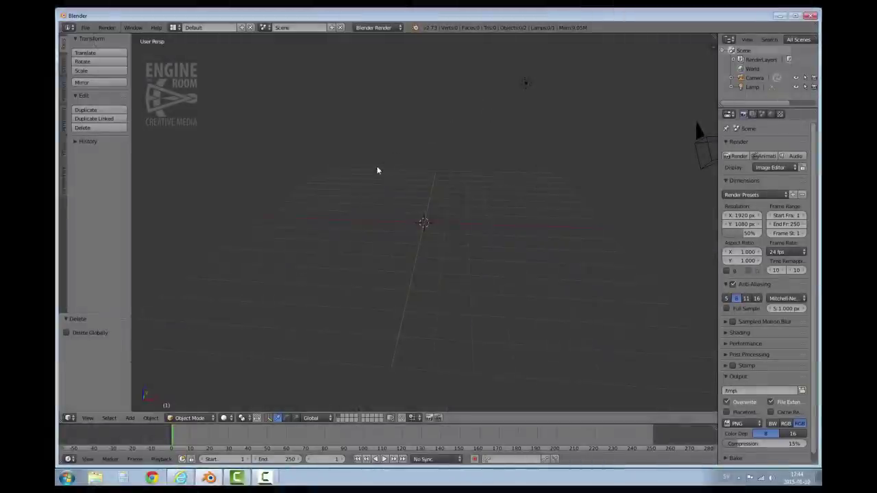
# Step: Add a cube mesh at the origin and show its transform values in the sidebar
pyautogui.click(129, 419)
pyautogui.moveTo(140, 409)
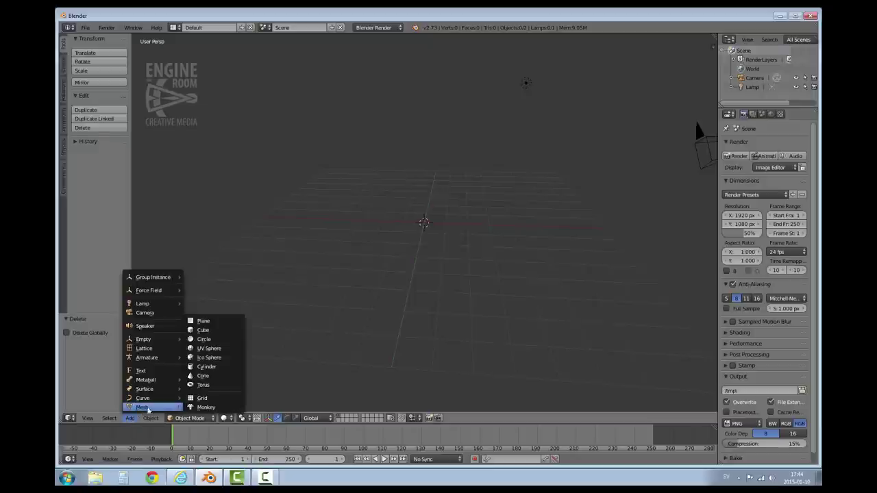
pyautogui.click(205, 330)
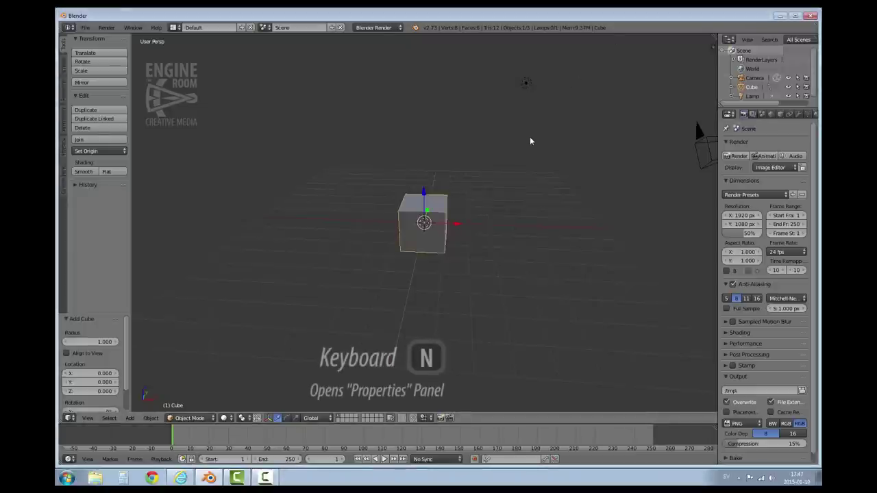
pyautogui.press('n')
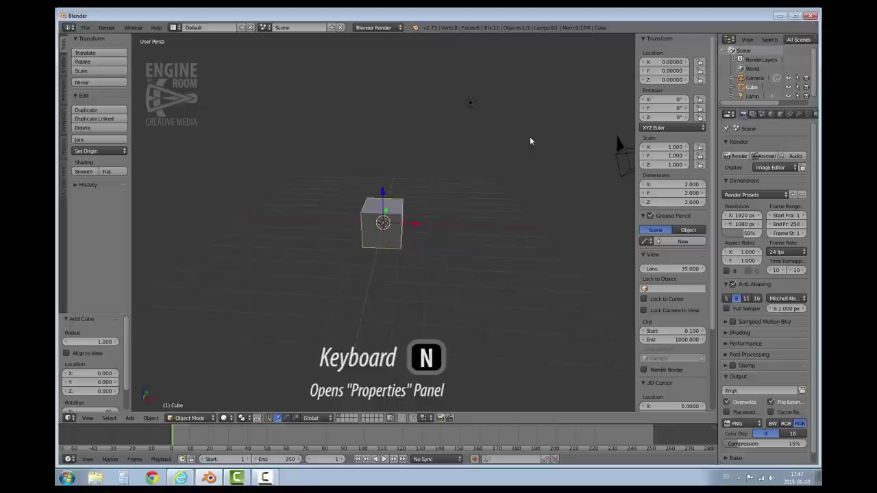
# Step: Resize the cube into a 0.6 × 0.6 × 0.03 slab
pyautogui.click(678, 185)
pyautogui.press('BackSpace')
pyautogui.press('BackSpace')
pyautogui.press('BackSpace')
pyautogui.write('6')
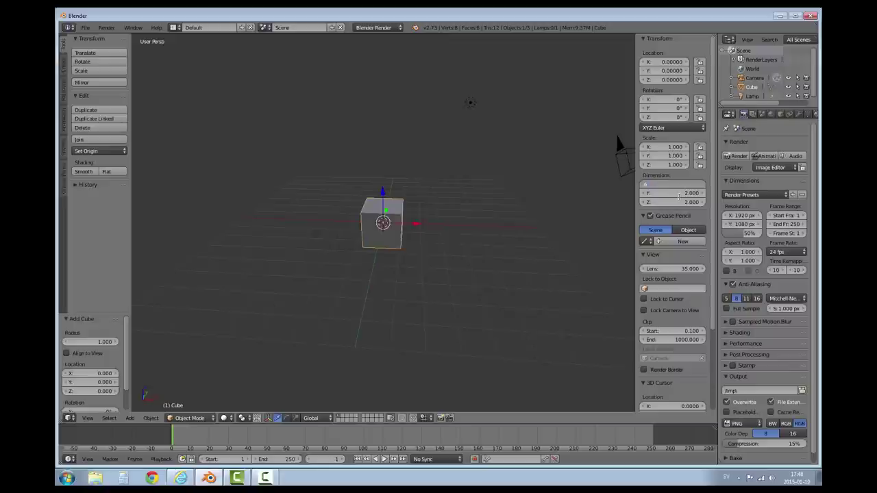
pyautogui.press('Tab')
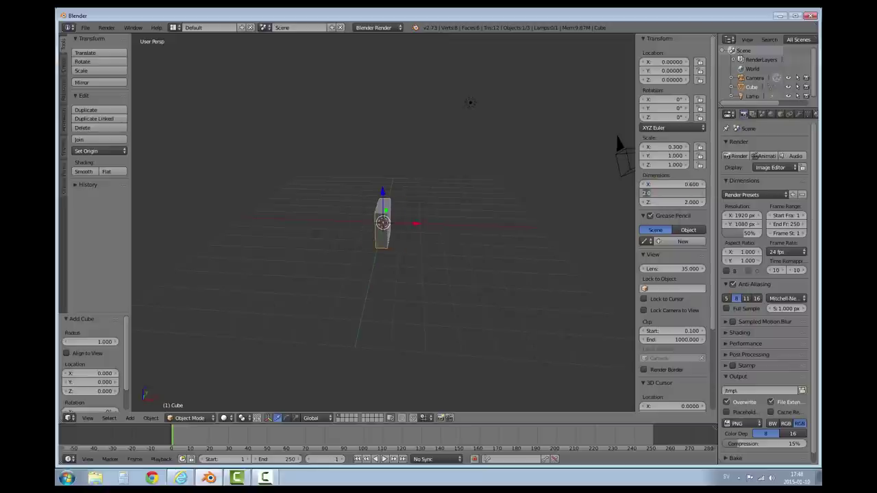
pyautogui.press('BackSpace')
pyautogui.press('Tab')
pyautogui.press('BackSpace')
pyautogui.press('Return')
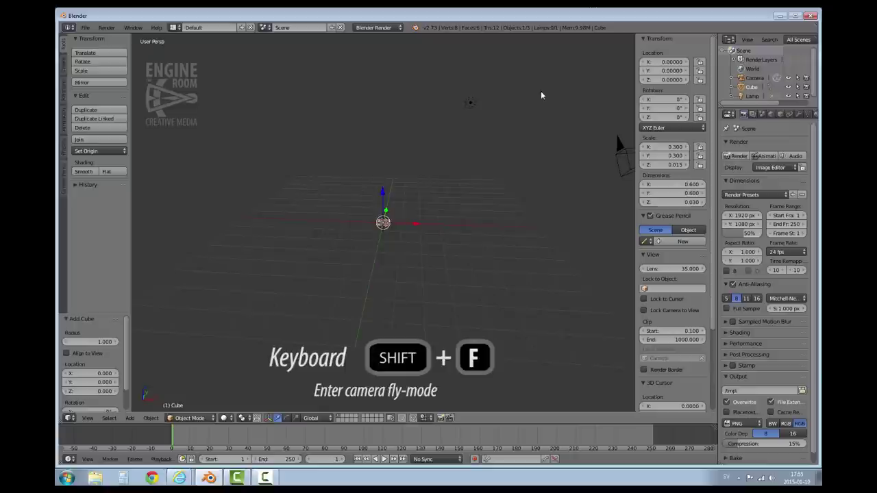
# Step: Fly the viewpoint closer so the slab is clearly visible
pyautogui.hotkey('shift', 'f')
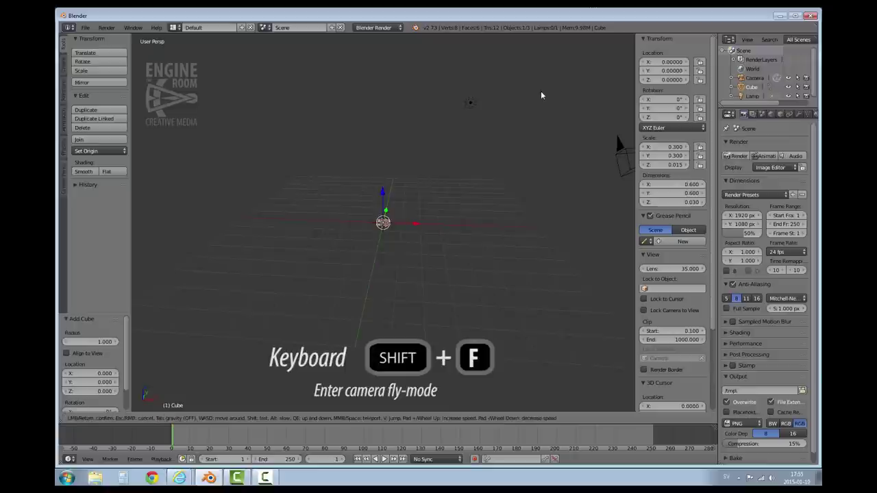
pyautogui.press('w')
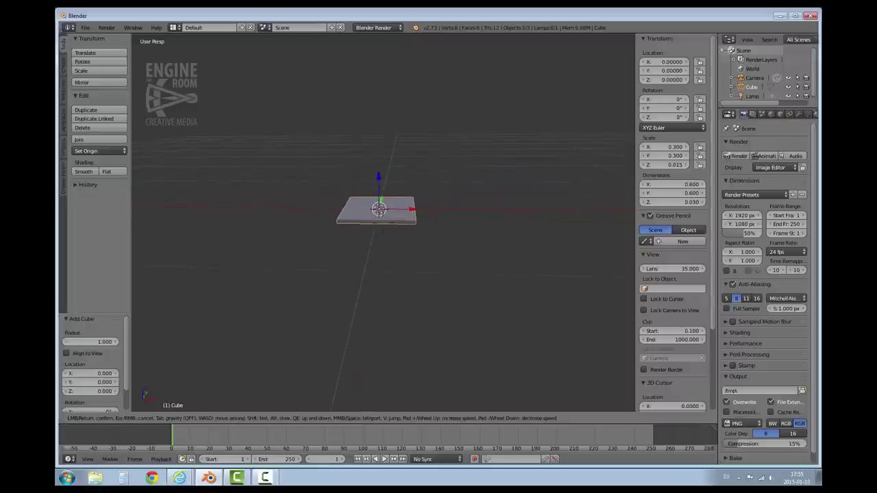
pyautogui.press('Return')
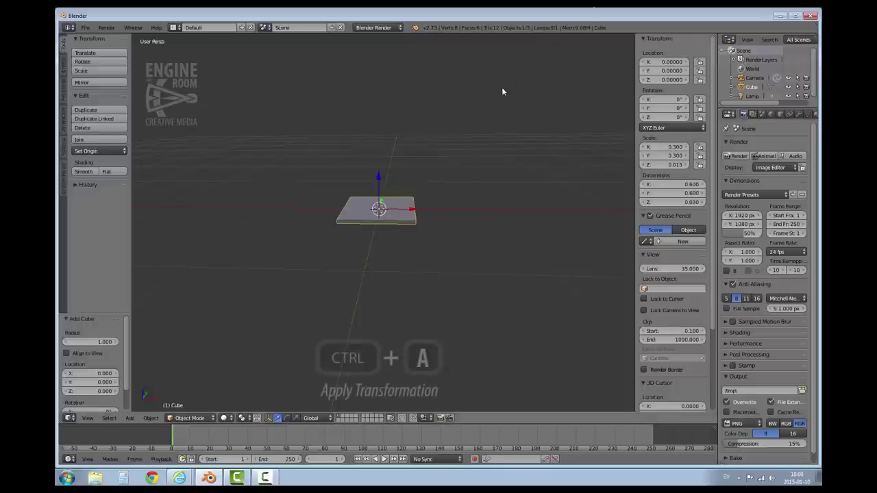
# Step: Apply the slab's scale so it reads 1, 1, 1 with dimensions unchanged
pyautogui.hotkey('ctrl', 'a')
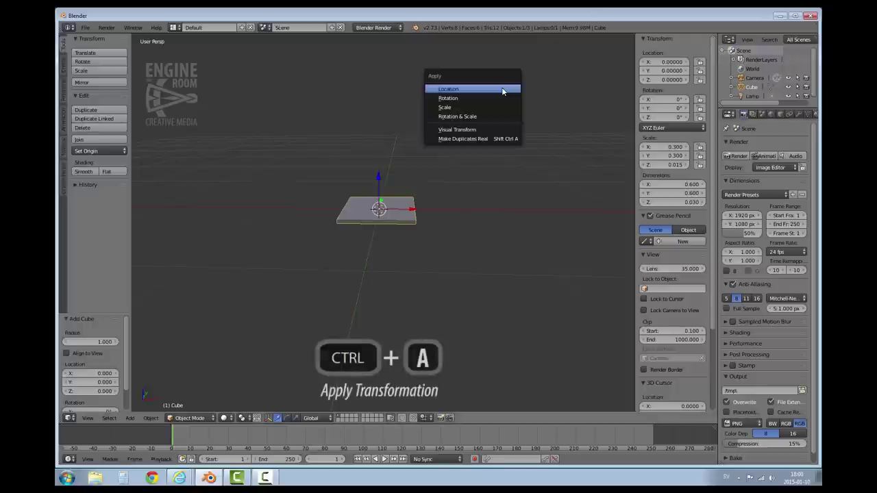
pyautogui.click(468, 111)
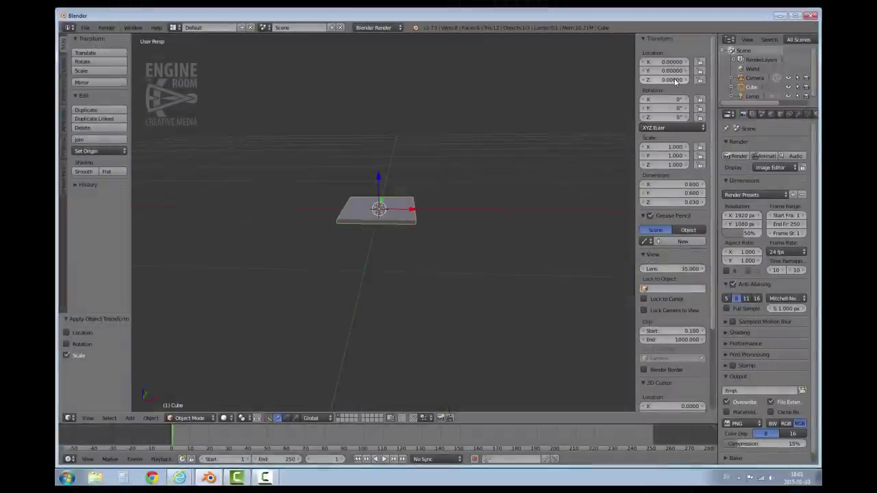
# Step: Raise the slab to Z location 0.715
pyautogui.click(671, 80)
pyautogui.press('BackSpace')
pyautogui.write('.715')
pyautogui.press('Return')
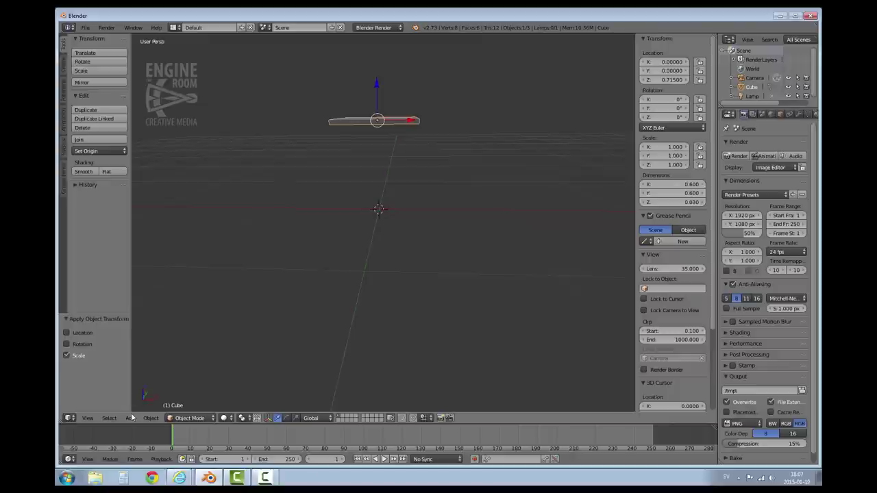
# Step: Add a cylinder mesh to the scene
pyautogui.click(130, 417)
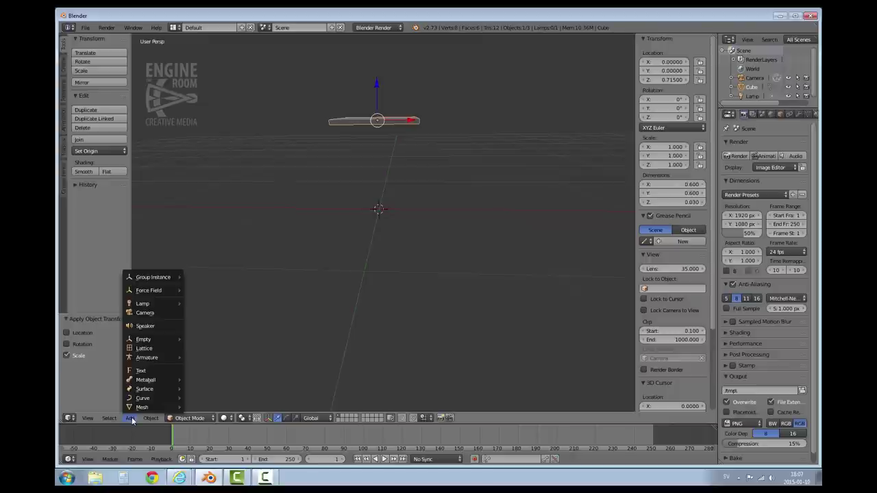
pyautogui.moveTo(137, 408)
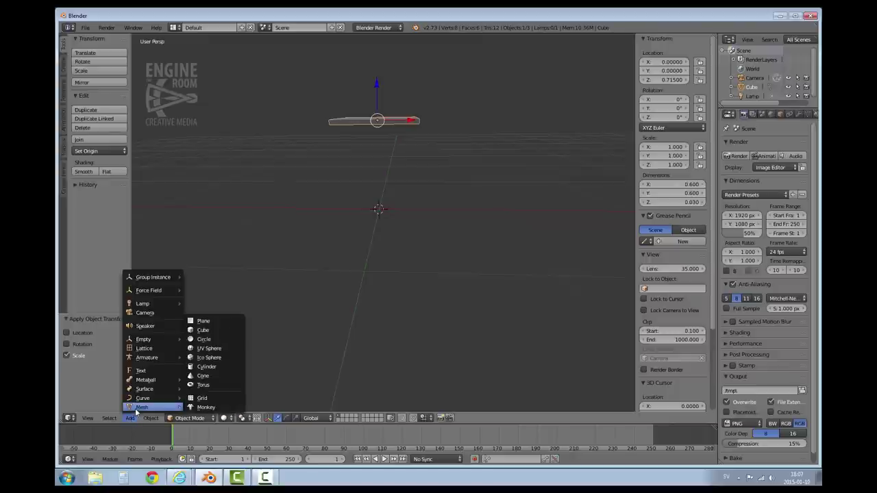
pyautogui.click(212, 367)
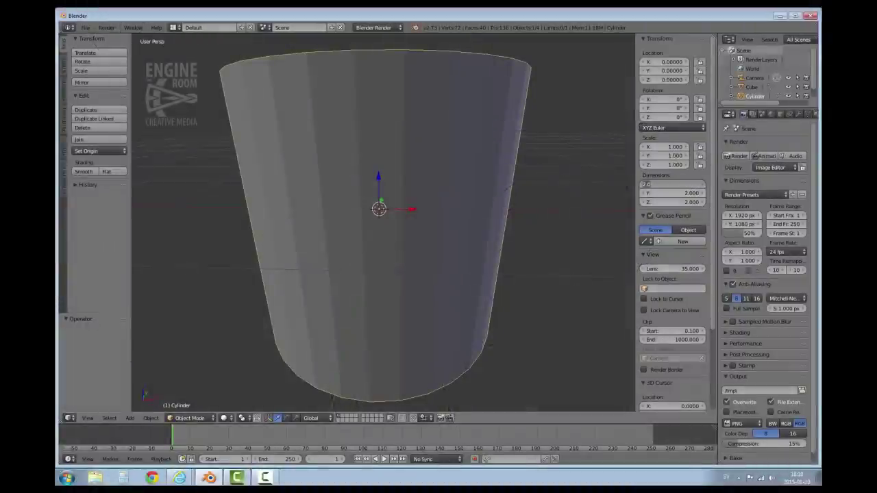
# Step: Size the cylinder to 0.06 × 0.06 × 0.7 as a table leg
pyautogui.press('BackSpace')
pyautogui.press('BackSpace')
pyautogui.press('BackSpace')
pyautogui.write('.06')
pyautogui.press('Tab')
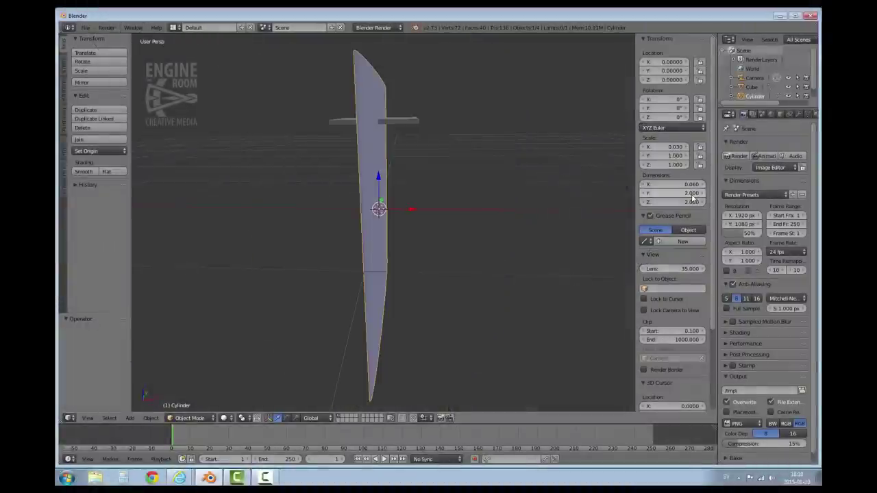
pyautogui.press('BackSpace')
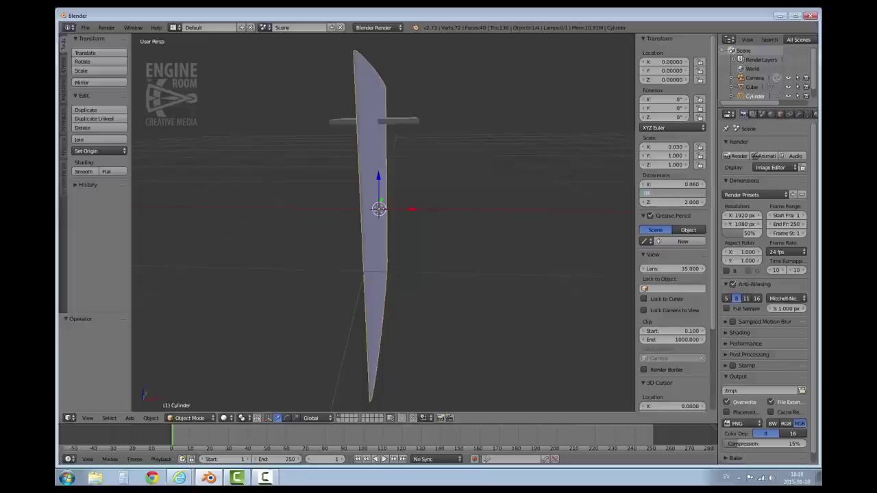
pyautogui.write('.06')
pyautogui.press('Return')
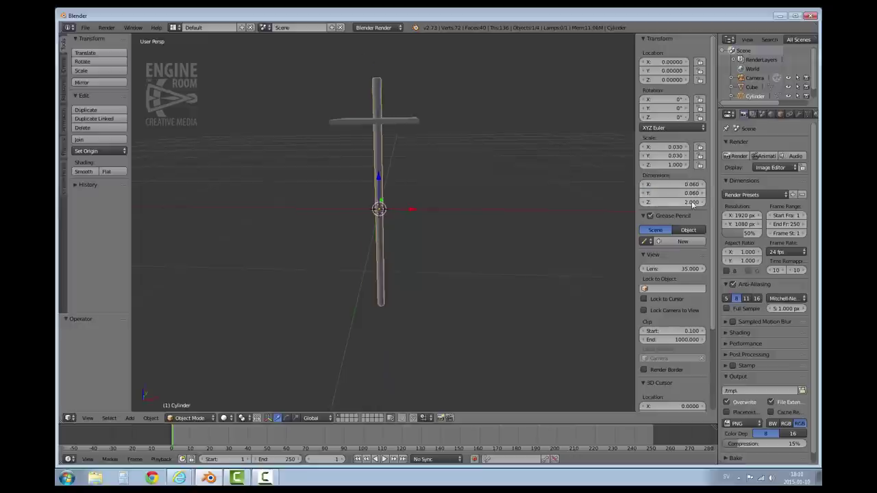
pyautogui.click(692, 203)
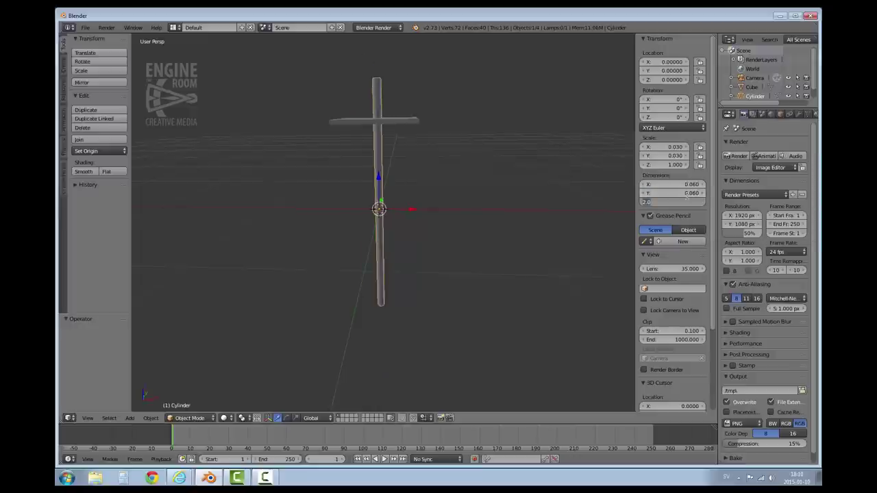
pyautogui.press('BackSpace')
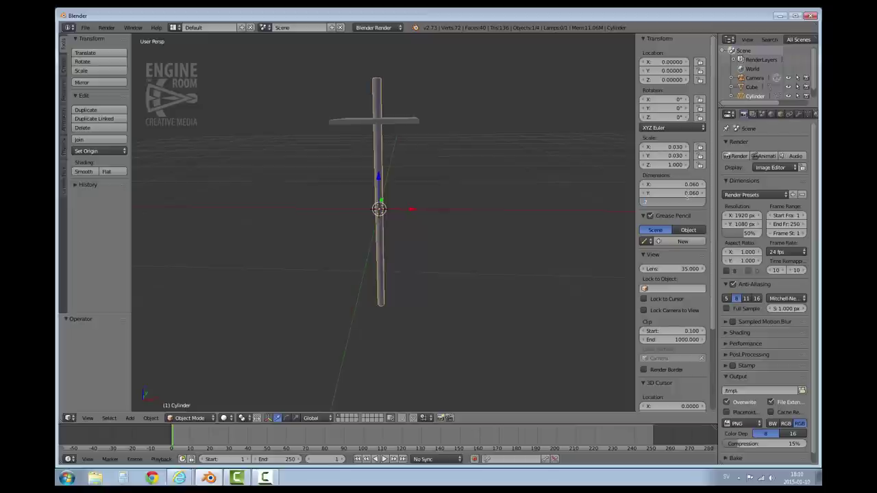
pyautogui.write('.7')
pyautogui.press('Return')
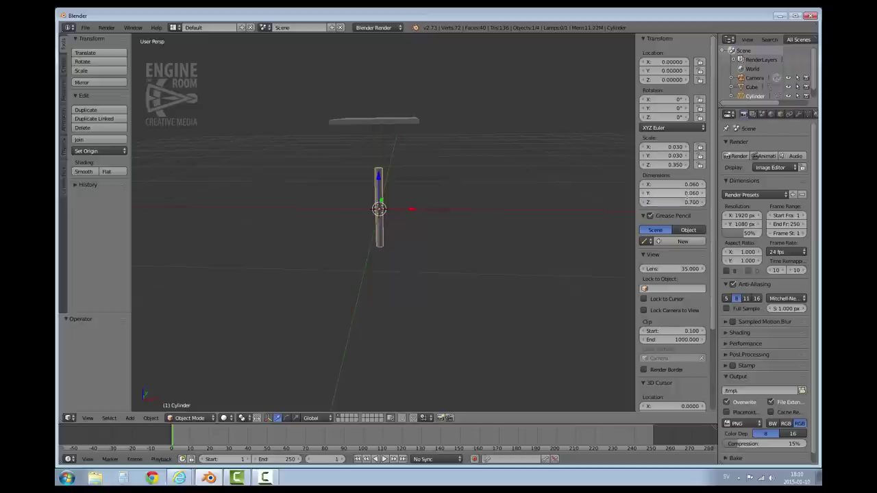
# Step: Move the leg to Z location 0.35 so it reaches from ground to tabletop
pyautogui.click(676, 79)
pyautogui.press('BackSpace')
pyautogui.write('0.35')
pyautogui.press('Return')
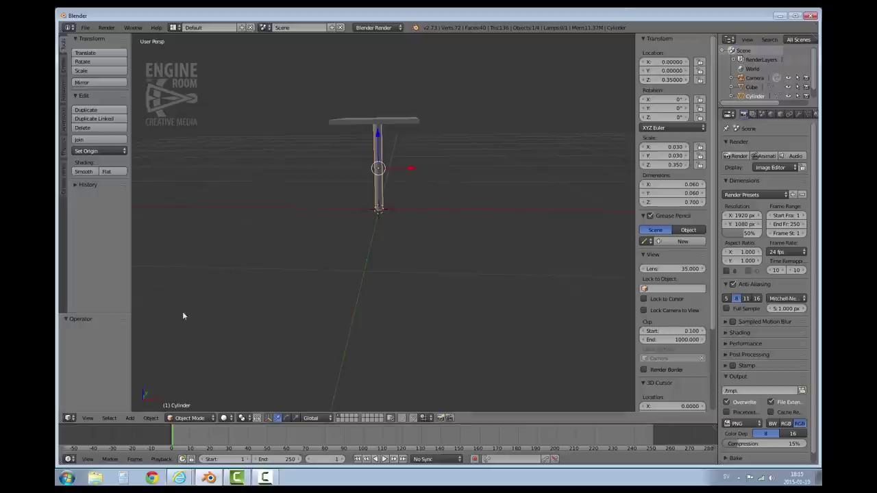
pyautogui.click(88, 418)
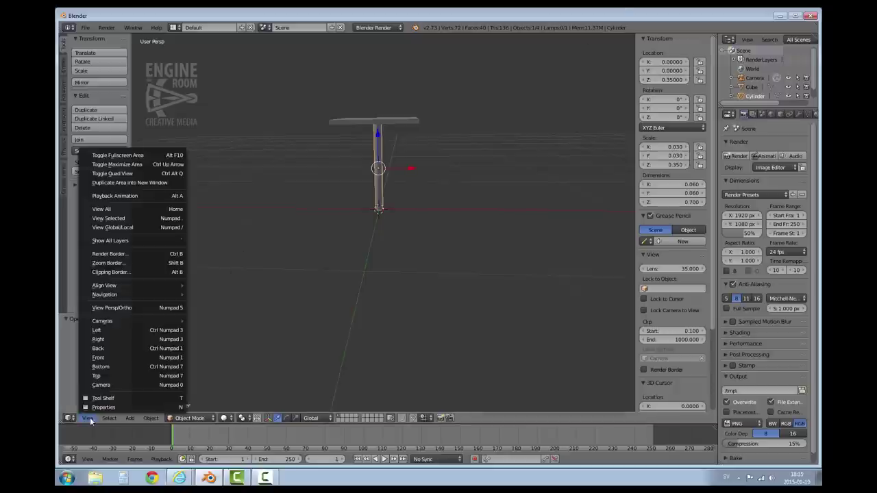
# Step: View the table from the front, pan it to centre, and switch to orthographic
pyautogui.click(137, 358)
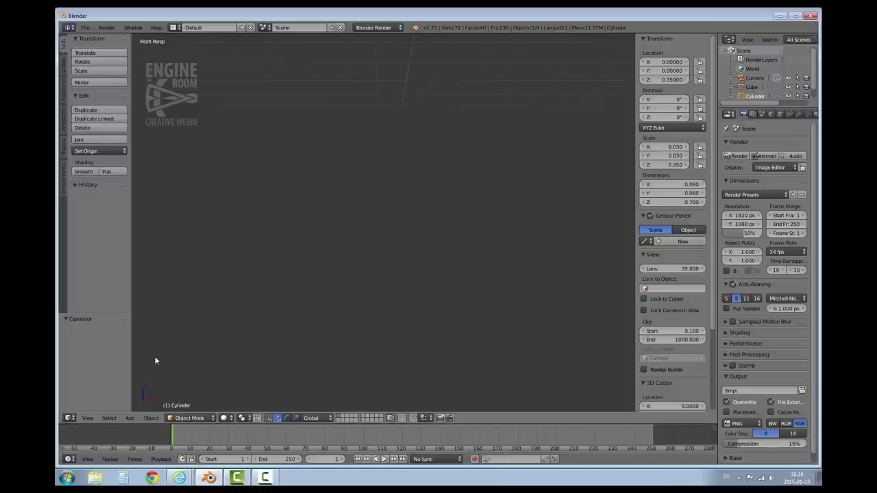
pyautogui.press('ctrl+KP_8')
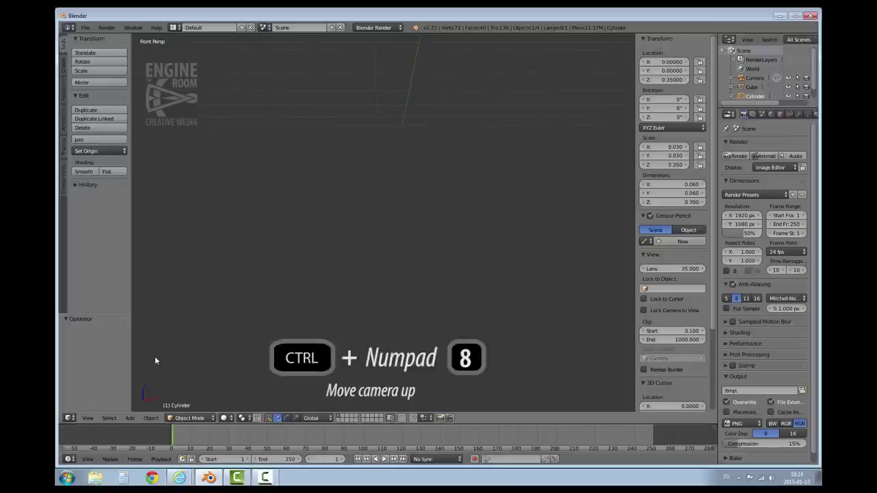
pyautogui.press('ctrl+KP_8')
pyautogui.press('ctrl+KP_8')
pyautogui.press('ctrl+KP_8')
pyautogui.press('ctrl+KP_8')
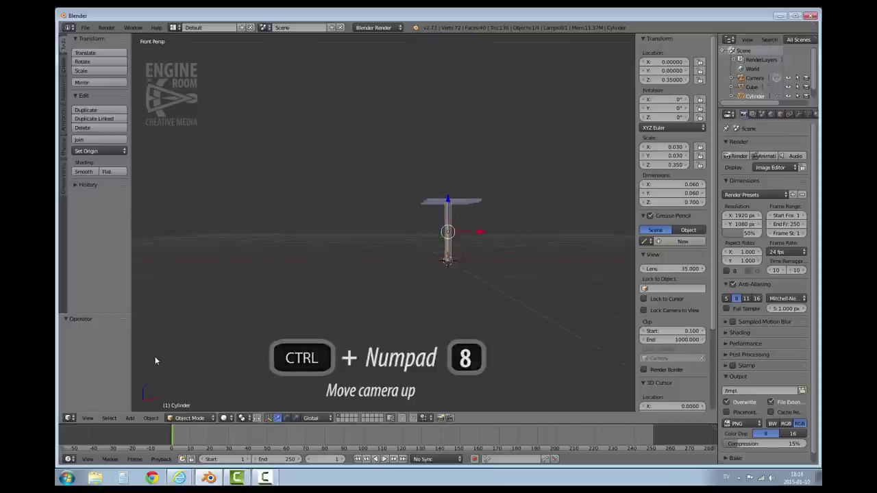
pyautogui.press('ctrl+KP_6')
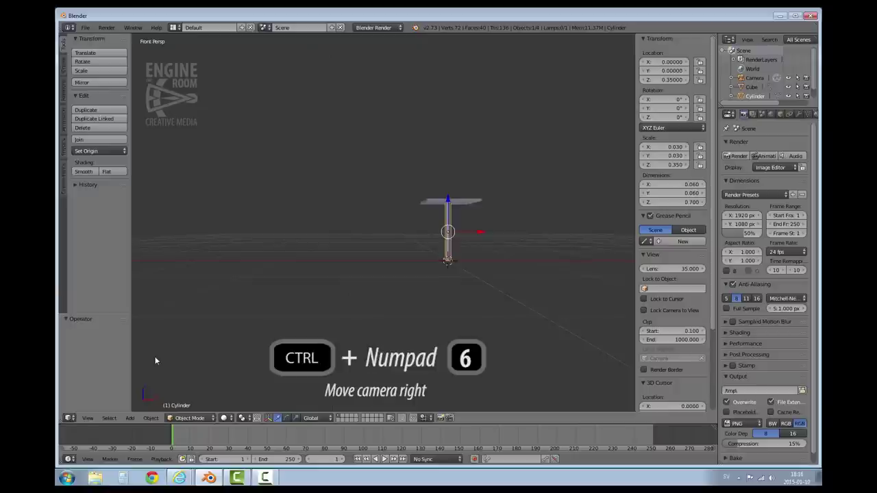
pyautogui.press('ctrl+KP_6')
pyautogui.press('ctrl+KP_6')
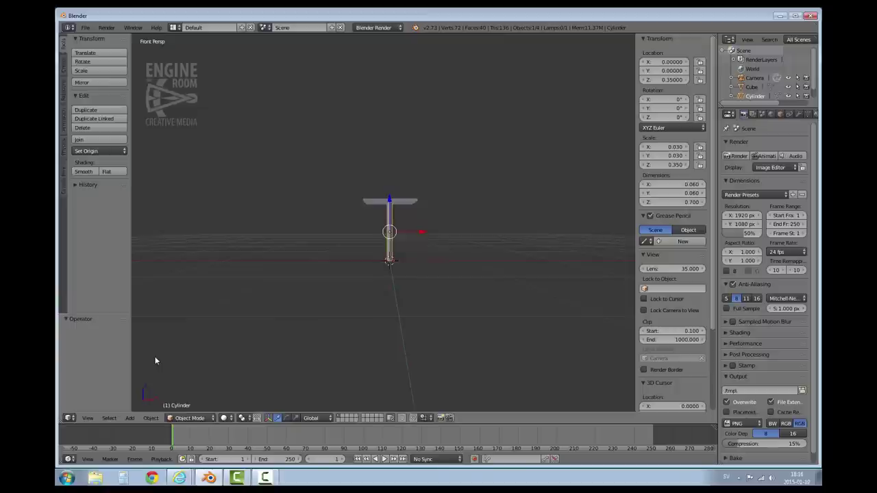
pyautogui.click(88, 418)
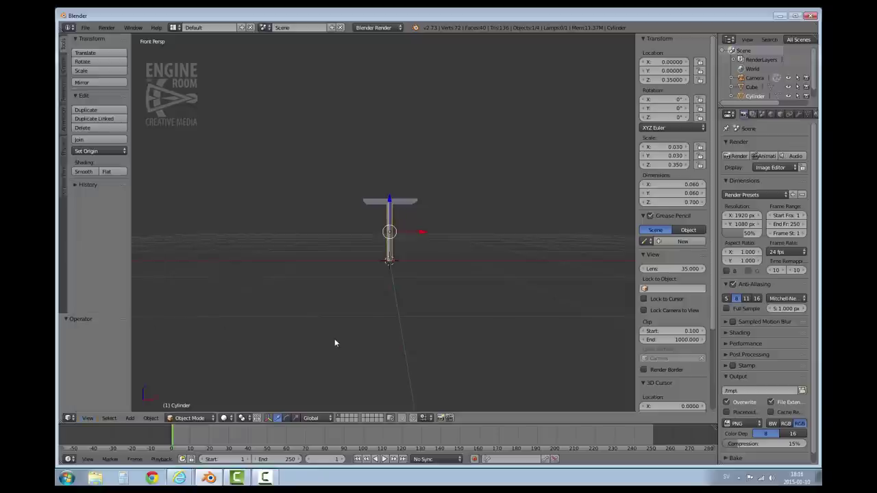
pyautogui.press('KP_5')
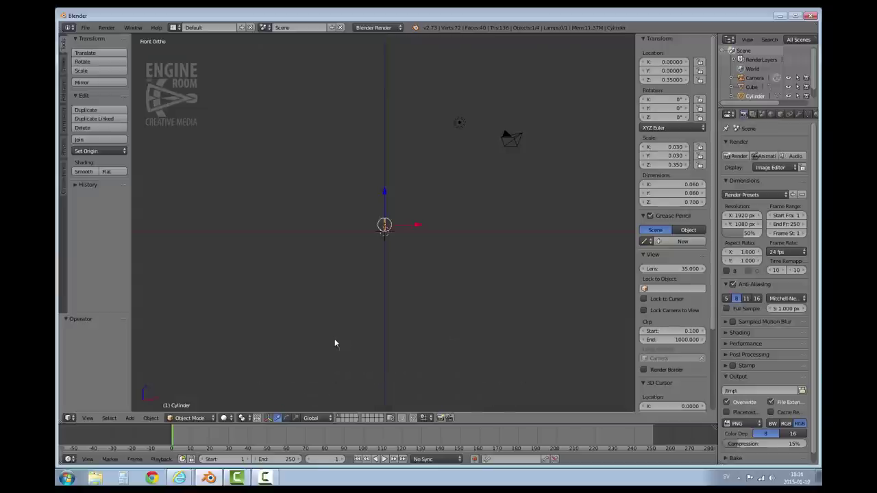
# Step: Zoom in and slide the leg along X under the table top's left end
pyautogui.scroll(6, 351, 318)
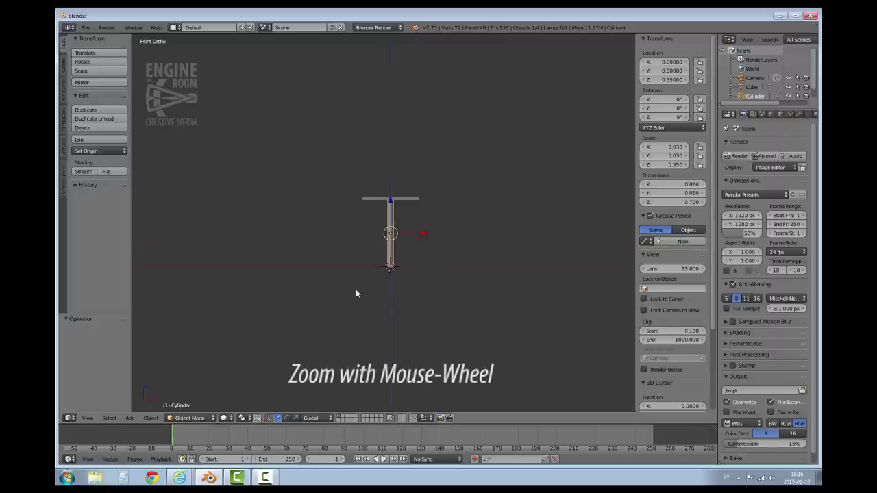
pyautogui.scroll(4, 357, 293)
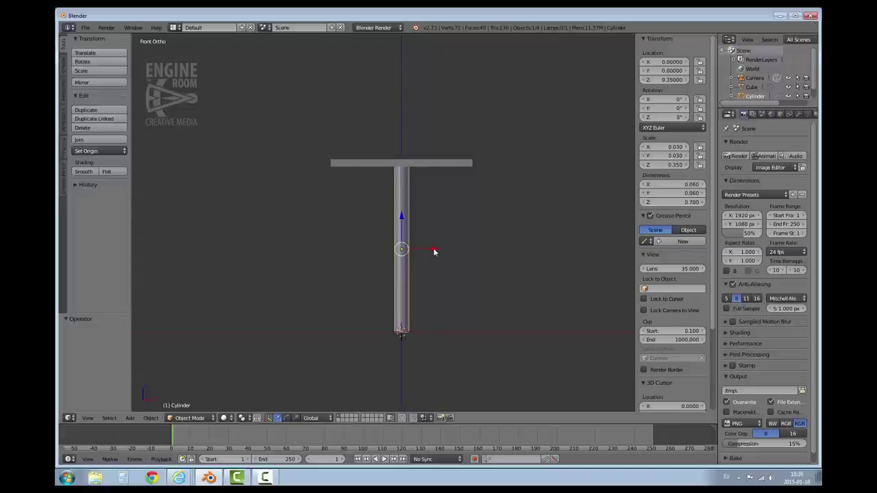
pyautogui.moveTo(434, 252); pyautogui.dragTo(380, 252)
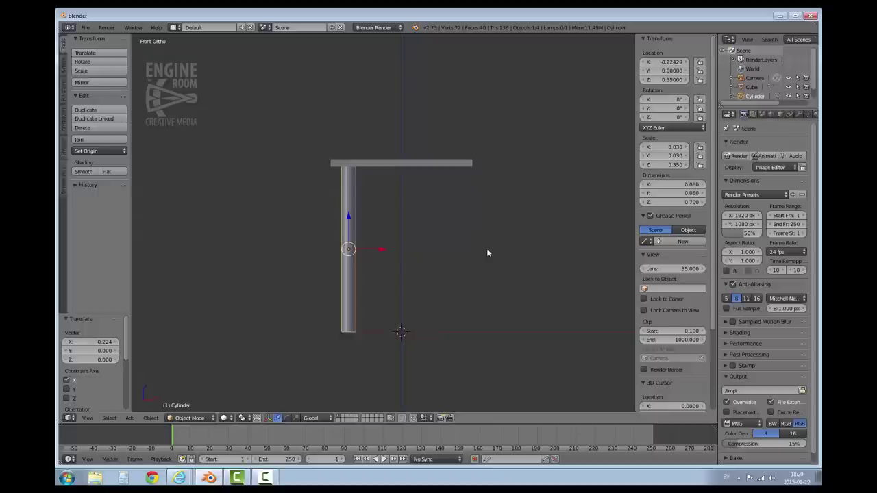
# Step: Copy and paste the leg, then slide the copy along X under the right end
pyautogui.hotkey('ctrl', 'c')
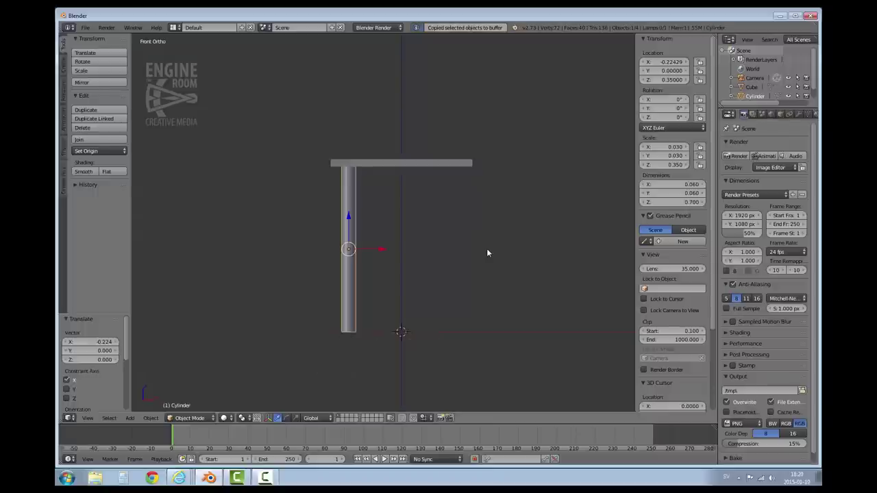
pyautogui.hotkey('ctrl', 'v')
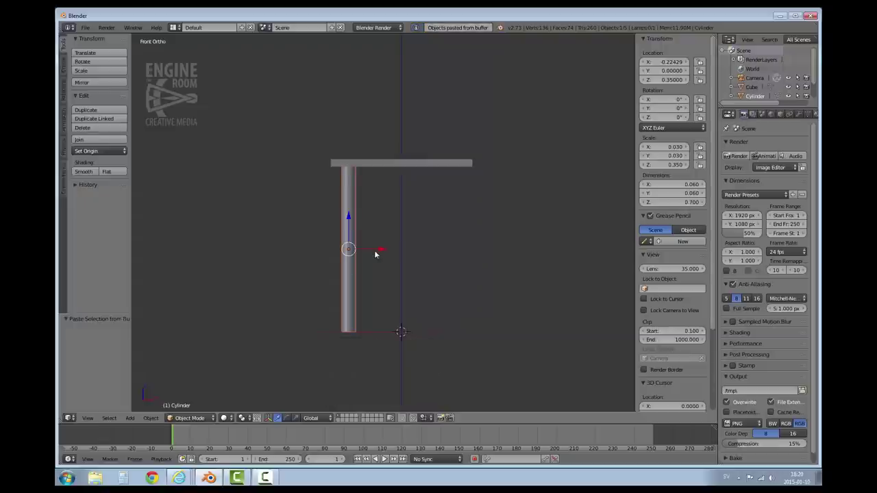
pyautogui.moveTo(379, 252); pyautogui.dragTo(481, 256)
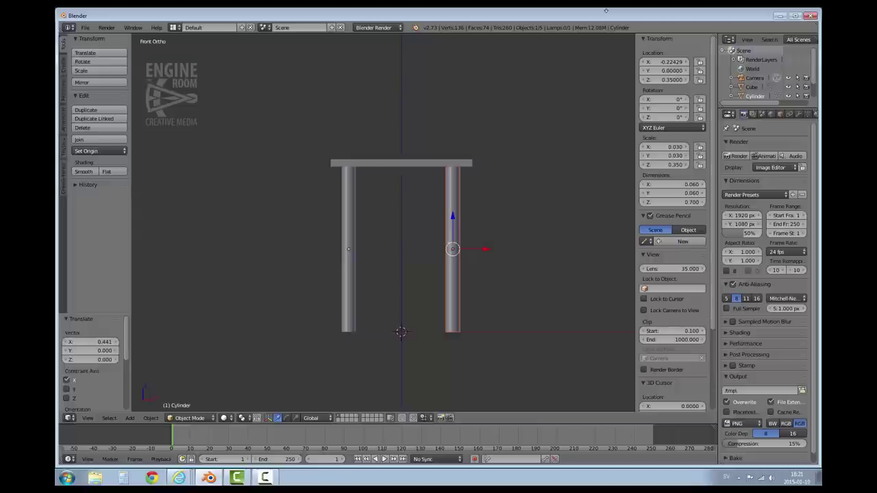
# Step: Return to perspective, recentre on all objects, and fly toward the two-legged table
pyautogui.press('KP_5')
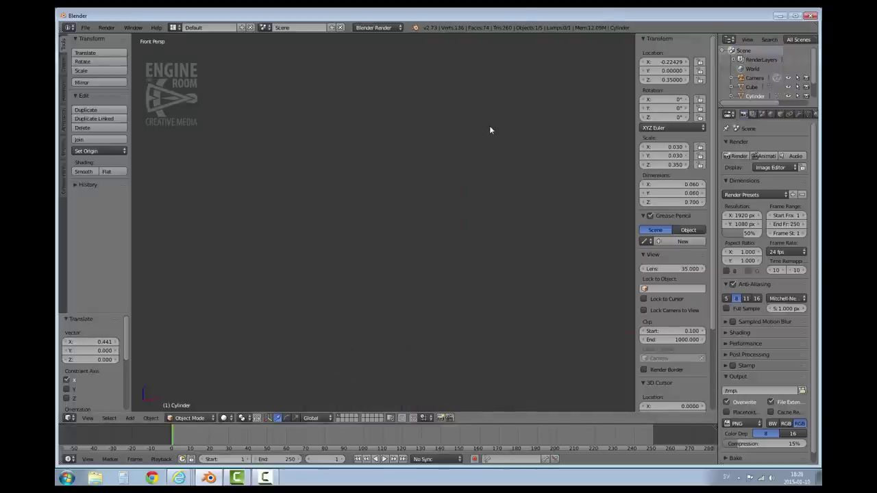
pyautogui.hotkey('shift', 'c')
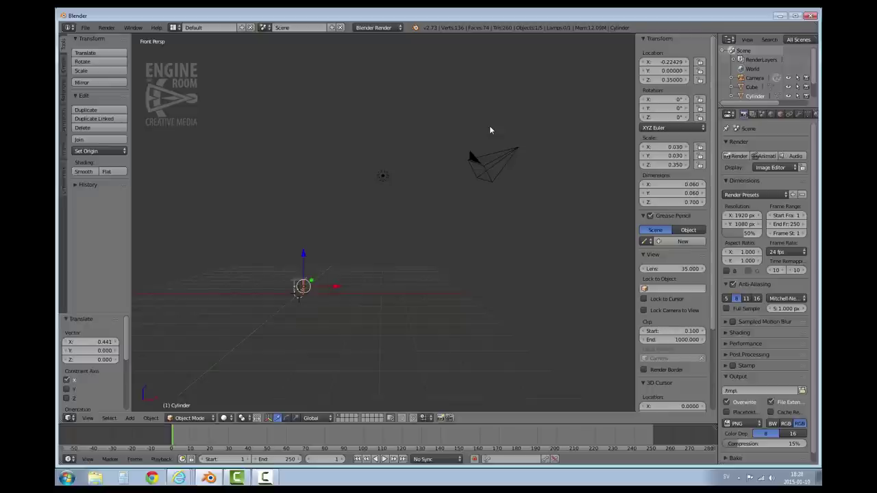
pyautogui.hotkey('shift', 'f')
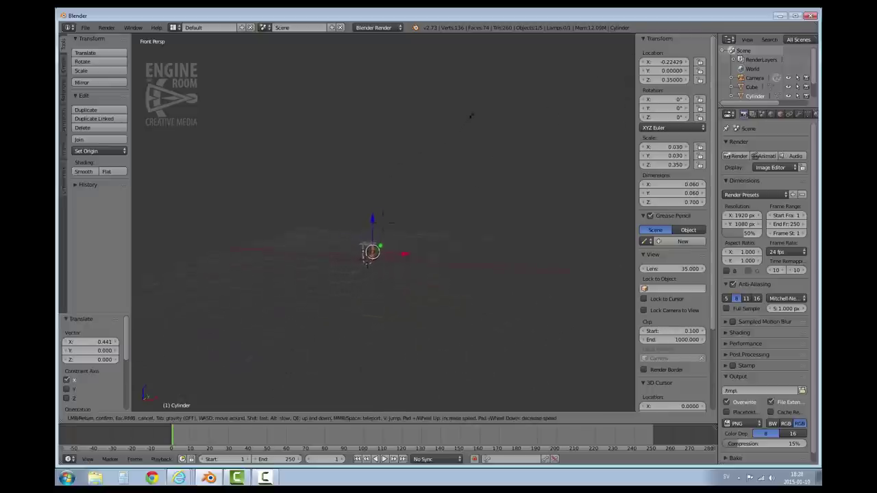
pyautogui.press('Up')
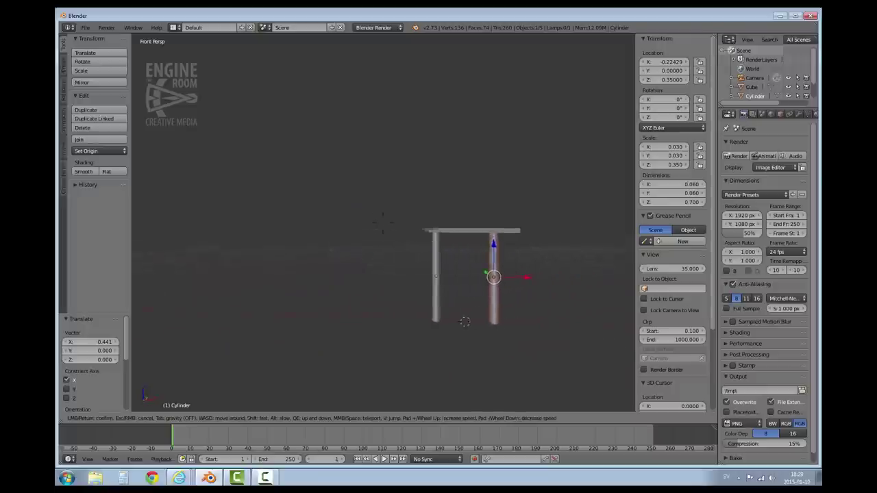
pyautogui.press('Return')
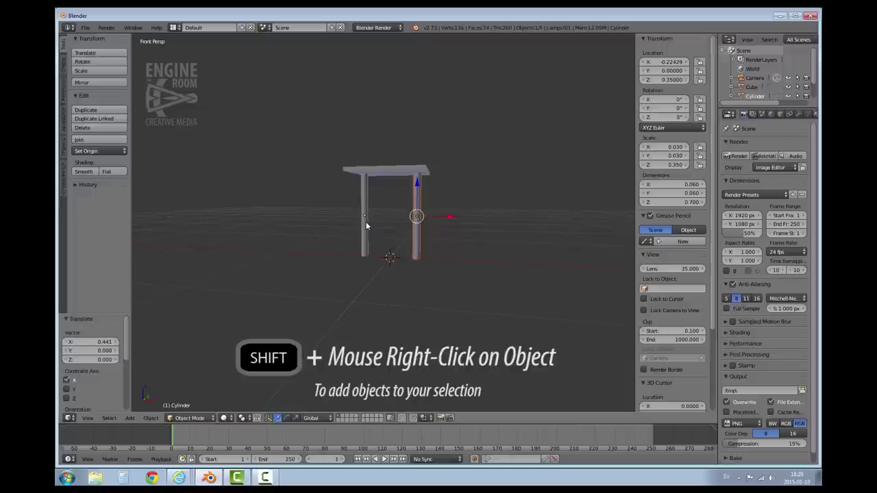
# Step: Add the left leg to the selection, view from the Right, and frame it with View Selected
pyautogui.keyDown('shift'); pyautogui.rightClick(366, 221); pyautogui.keyUp('shift')
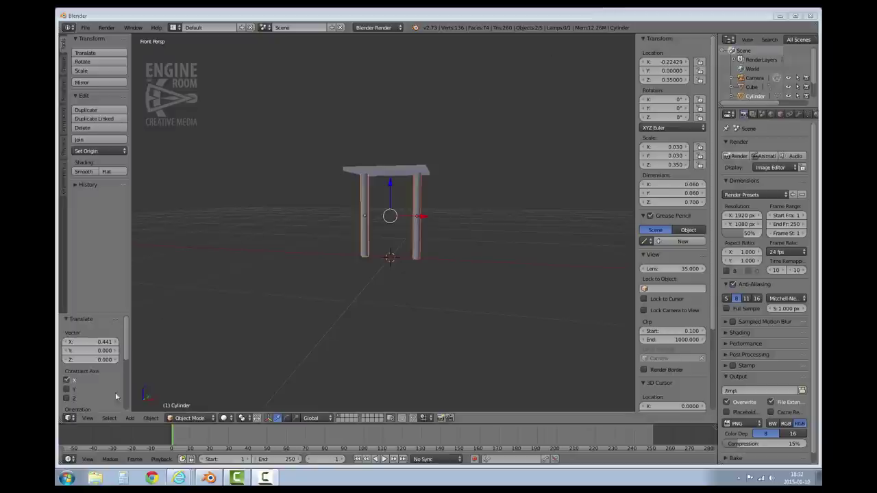
pyautogui.click(89, 419)
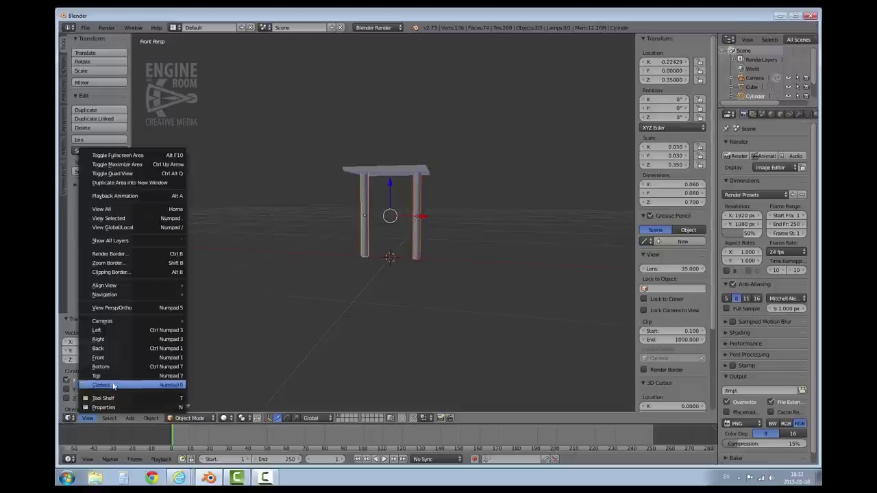
pyautogui.click(133, 339)
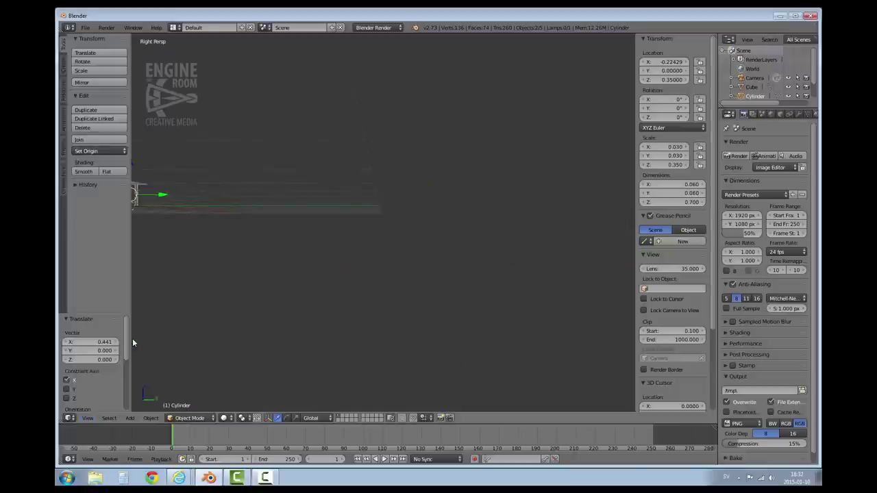
pyautogui.click(90, 419)
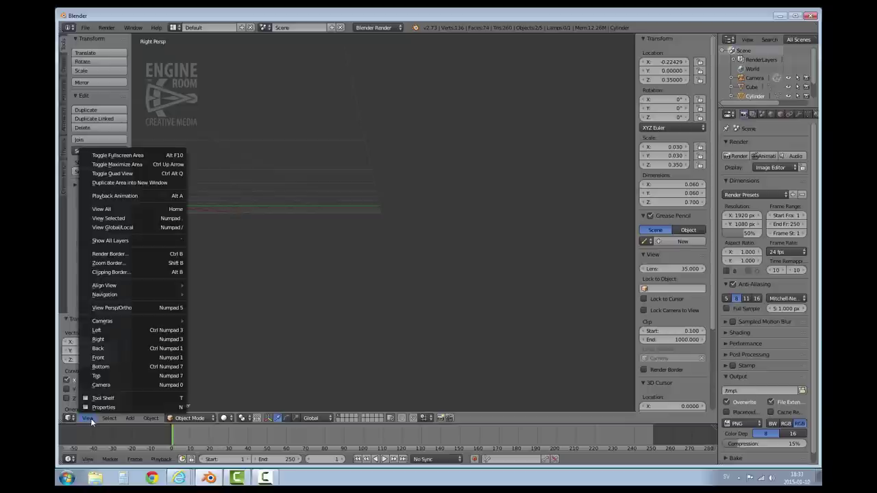
pyautogui.moveTo(124, 286)
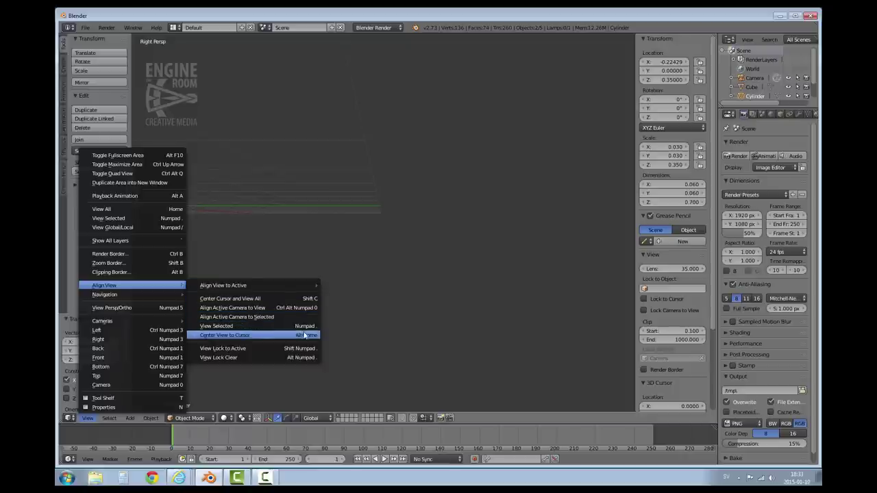
pyautogui.click(315, 327)
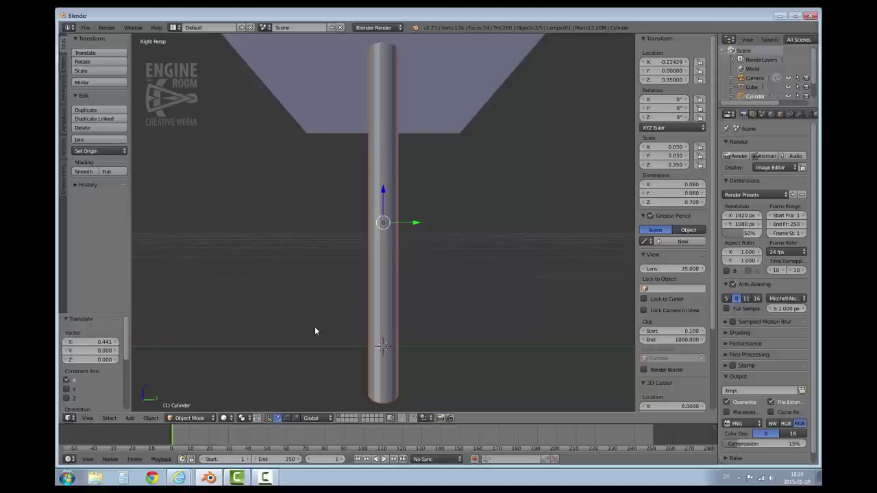
# Step: In orthographic view, slide the legs to one end along Y and paste copies at the opposite end
pyautogui.press('KP_5')
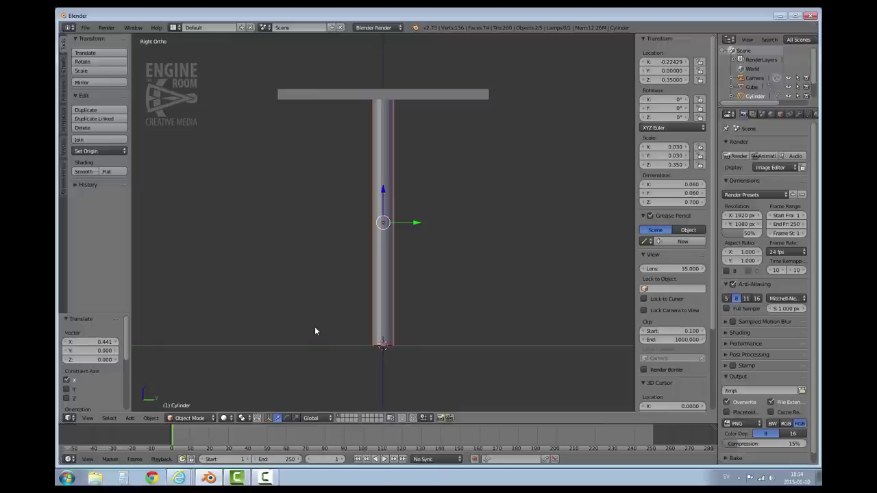
pyautogui.moveTo(415, 224); pyautogui.dragTo(340, 230)
pyautogui.hotkey('ctrl', 'c')
pyautogui.hotkey('ctrl', 'v')
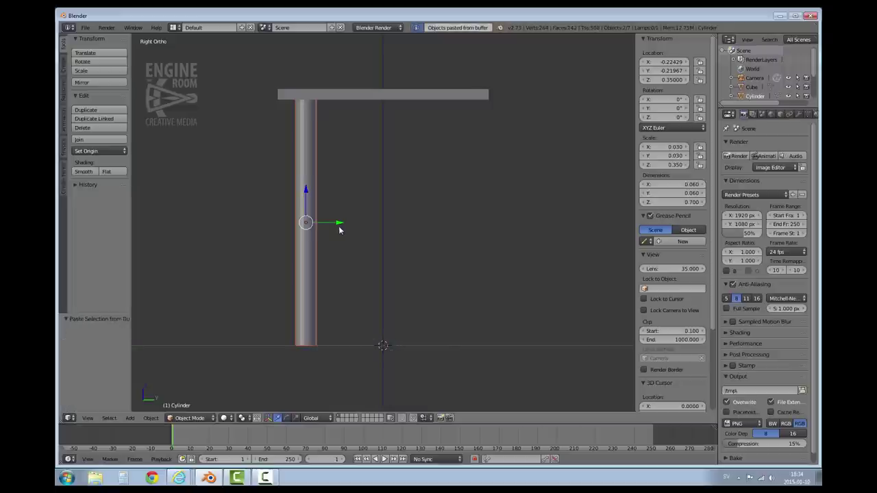
pyautogui.moveTo(340, 223); pyautogui.dragTo(491, 232)
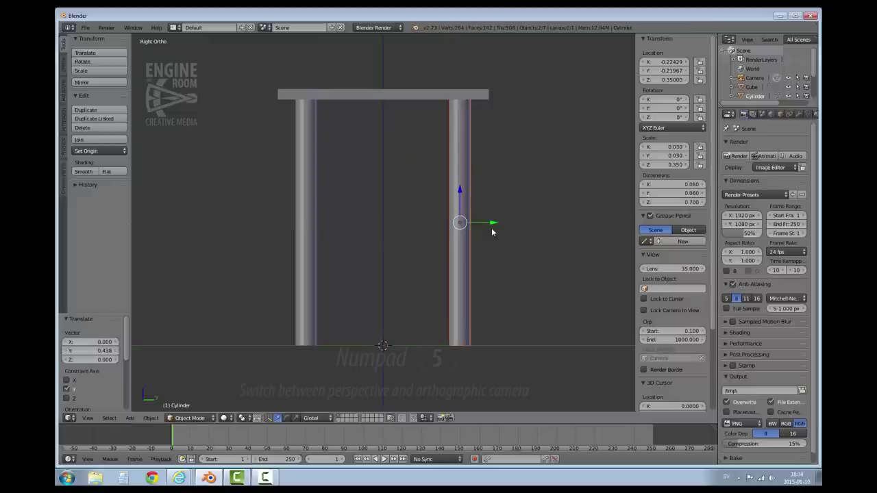
# Step: Fly around the four-legged table in perspective and keep a close angled view
pyautogui.press('KP_5')
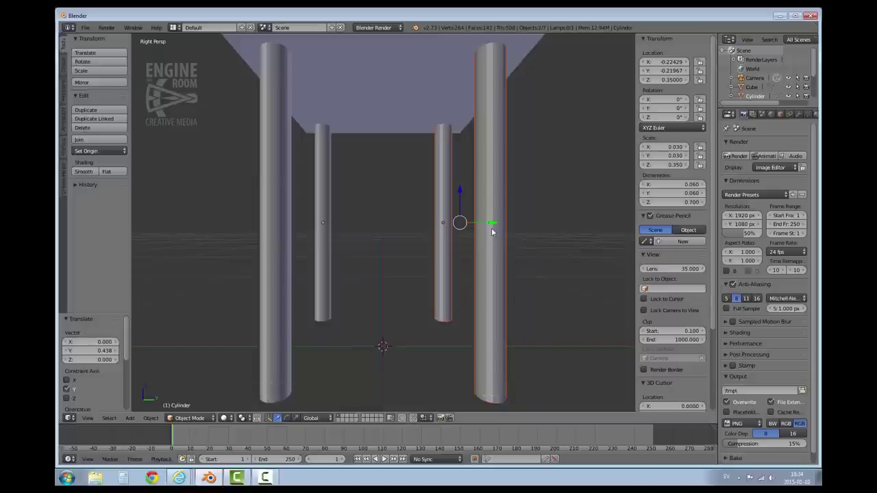
pyautogui.hotkey('shift', 'f')
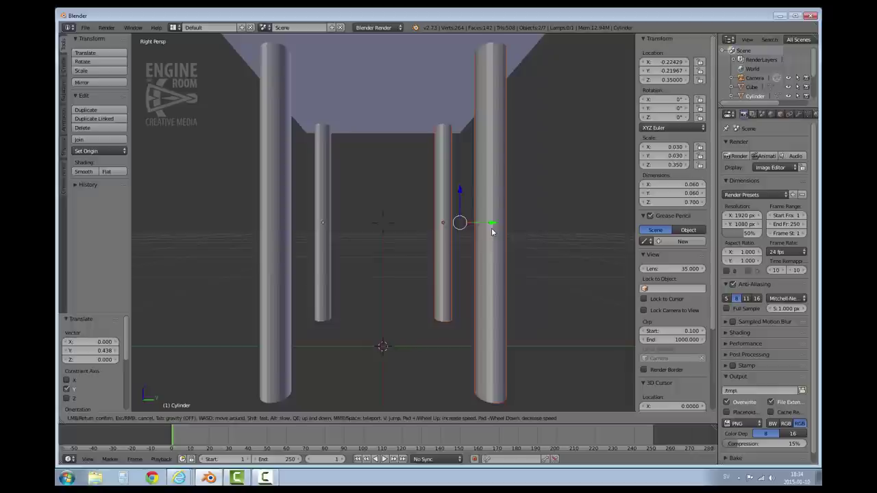
pyautogui.press('s')
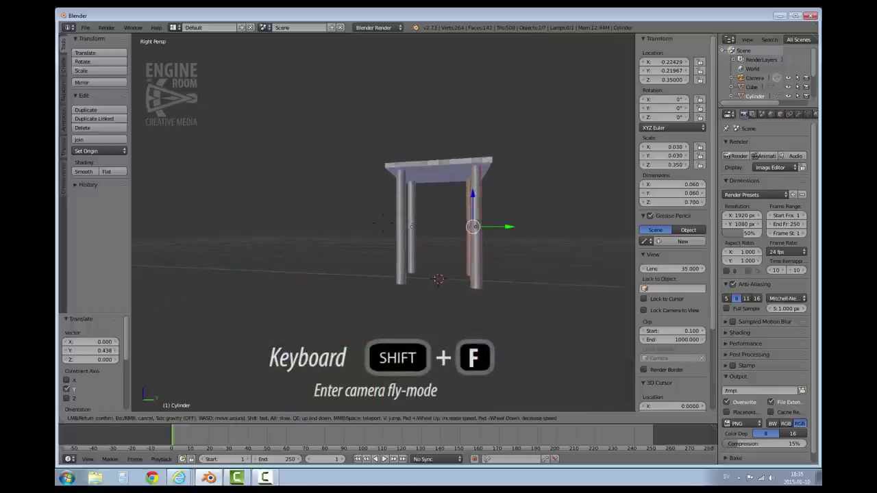
pyautogui.press('d')
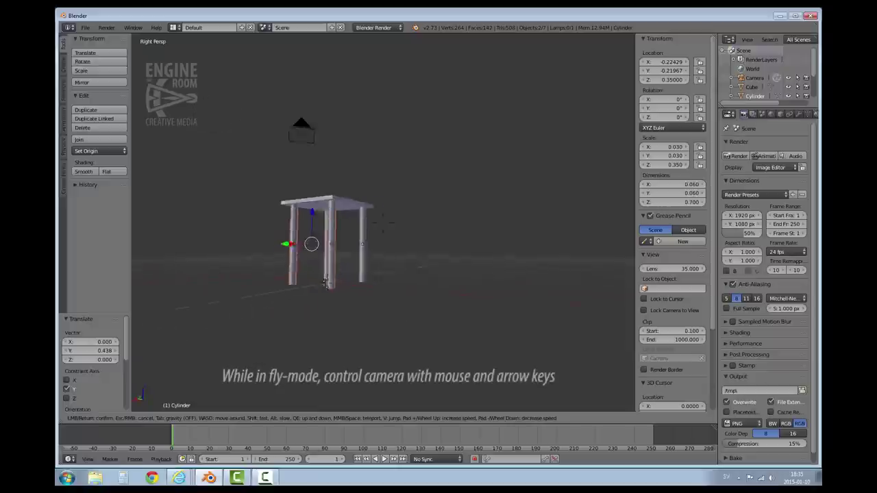
pyautogui.press('a')
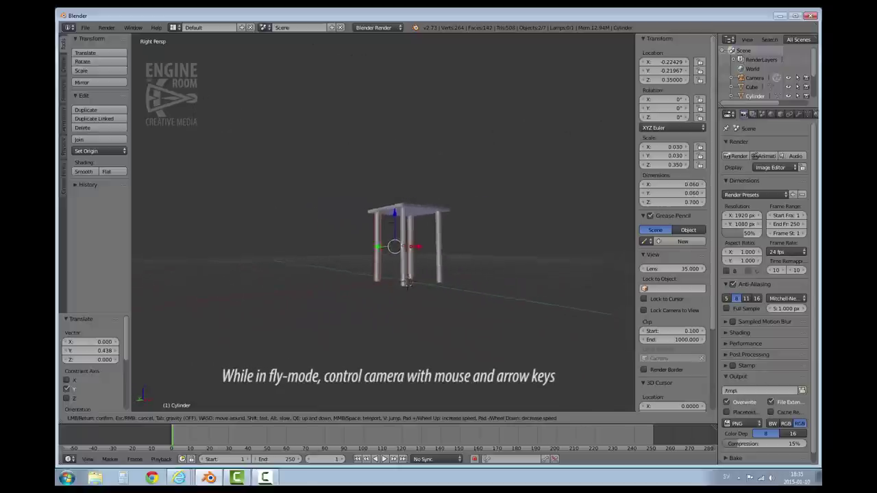
pyautogui.press('w')
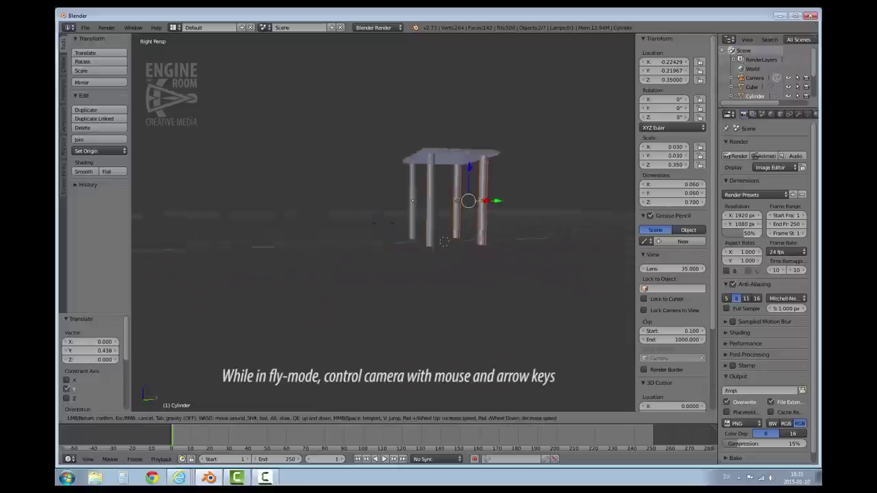
pyautogui.press('s')
pyautogui.press('w')
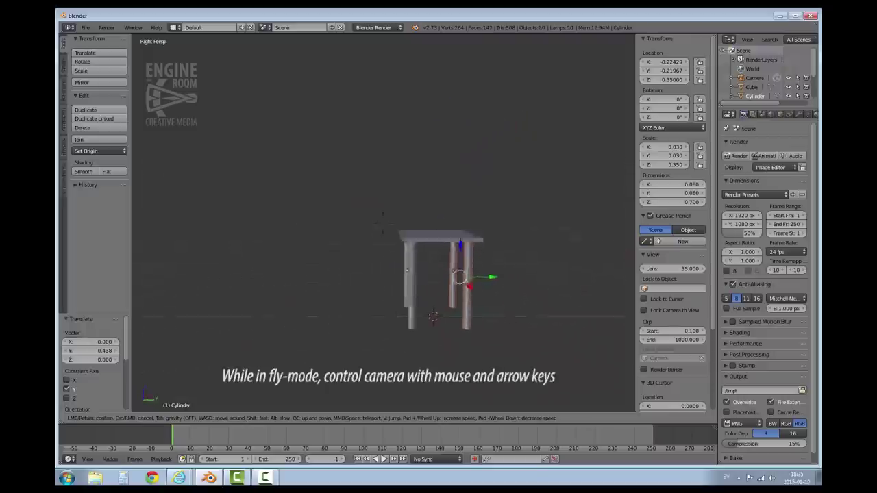
pyautogui.press('s')
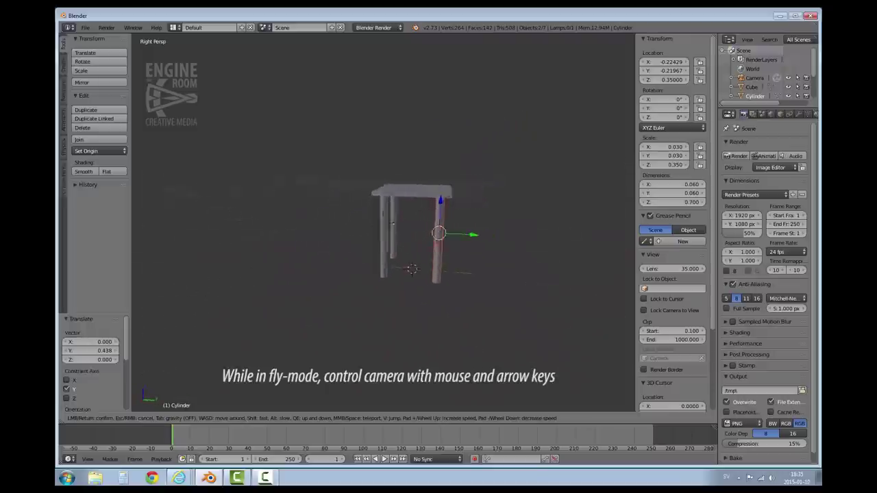
pyautogui.press('w')
pyautogui.press('s')
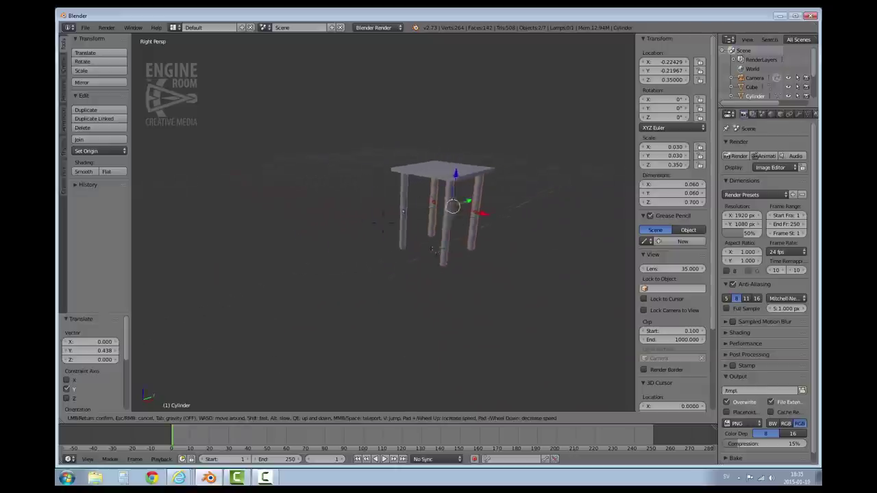
pyautogui.press('w')
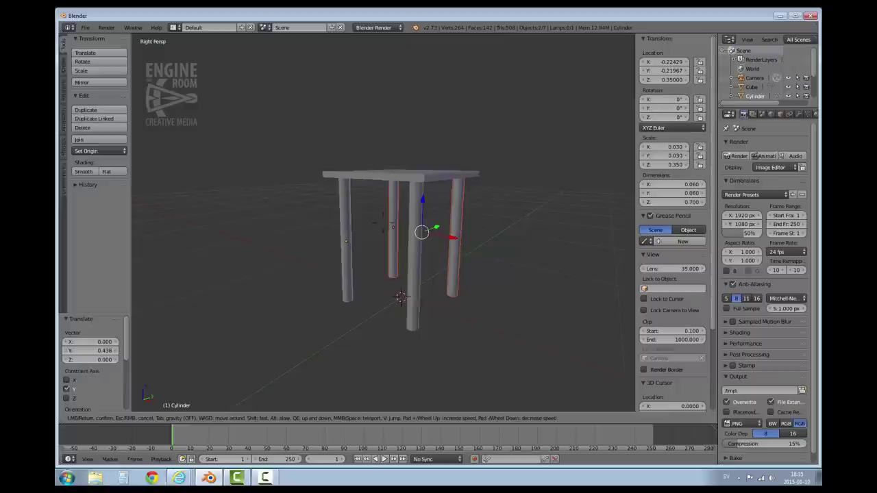
pyautogui.press('Return')
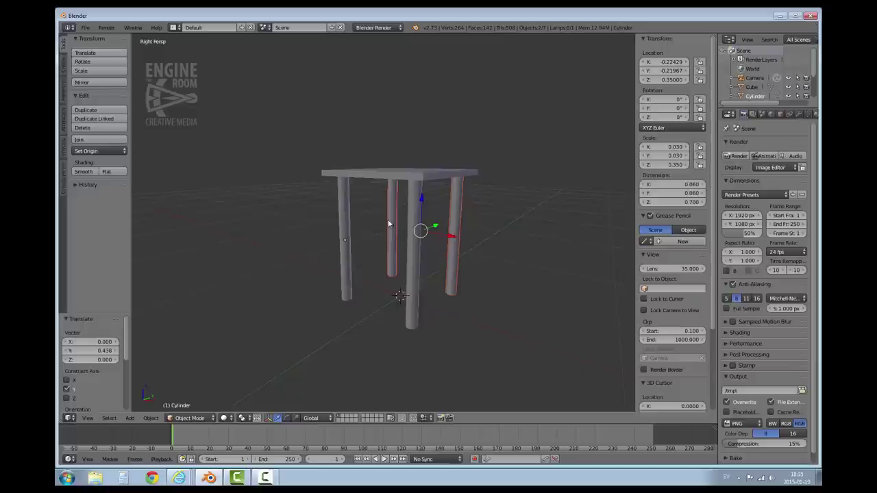
# Step: Start Save As and set the save location to the Desktop folder
pyautogui.click(86, 27)
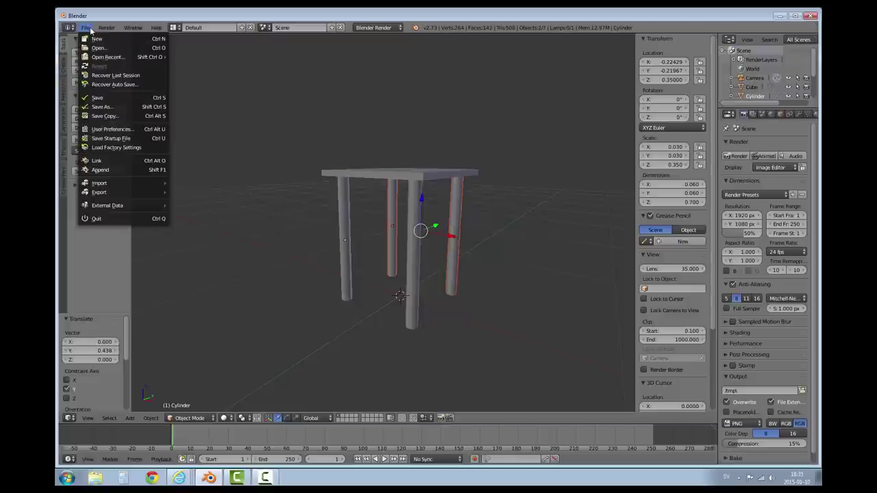
pyautogui.click(121, 103)
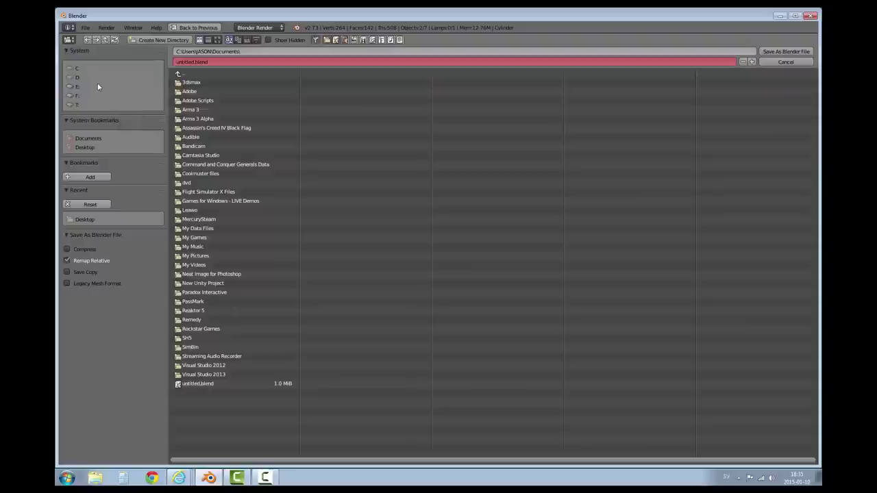
pyautogui.click(91, 147)
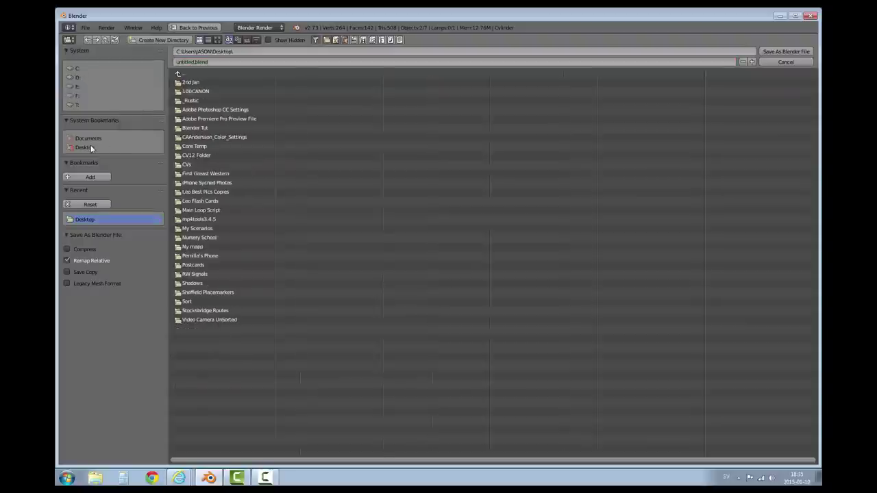